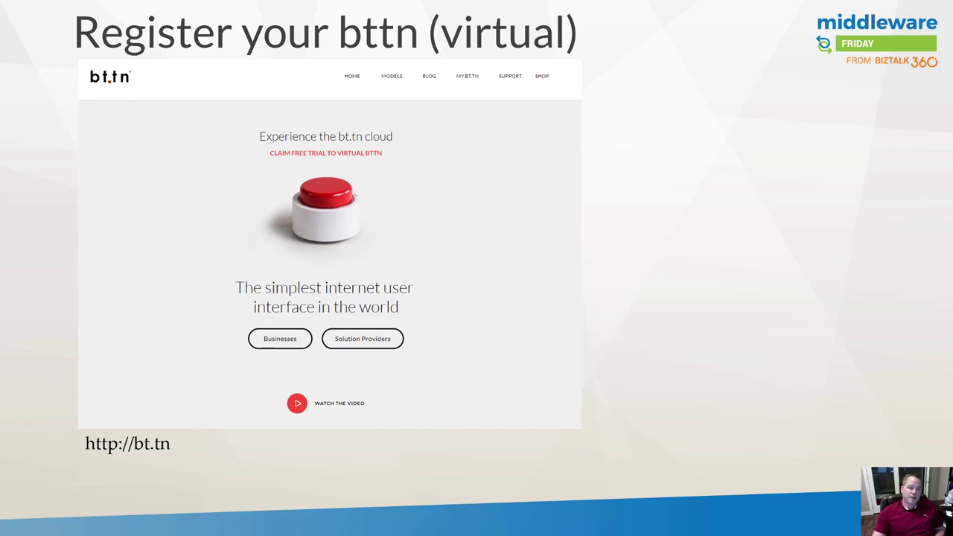
left_click(315, 437)
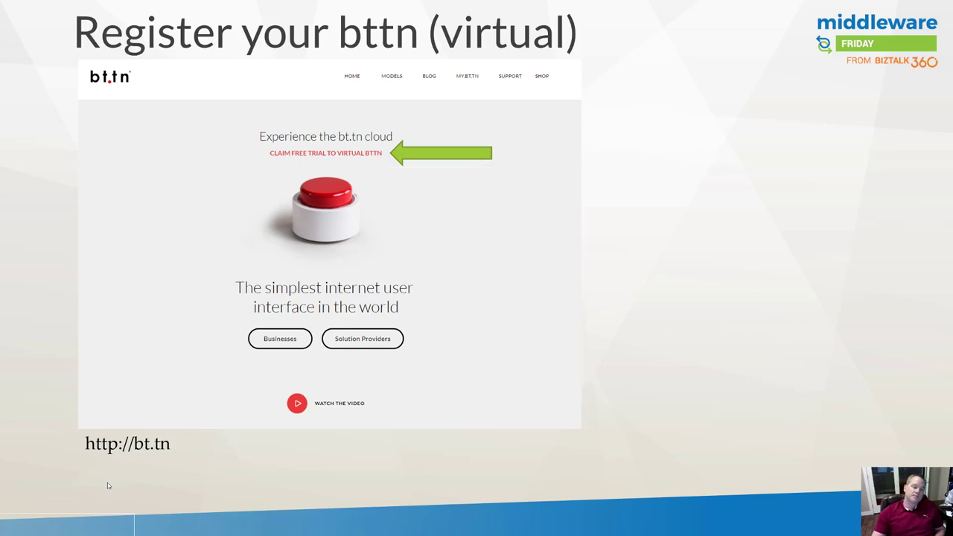
key("Right")
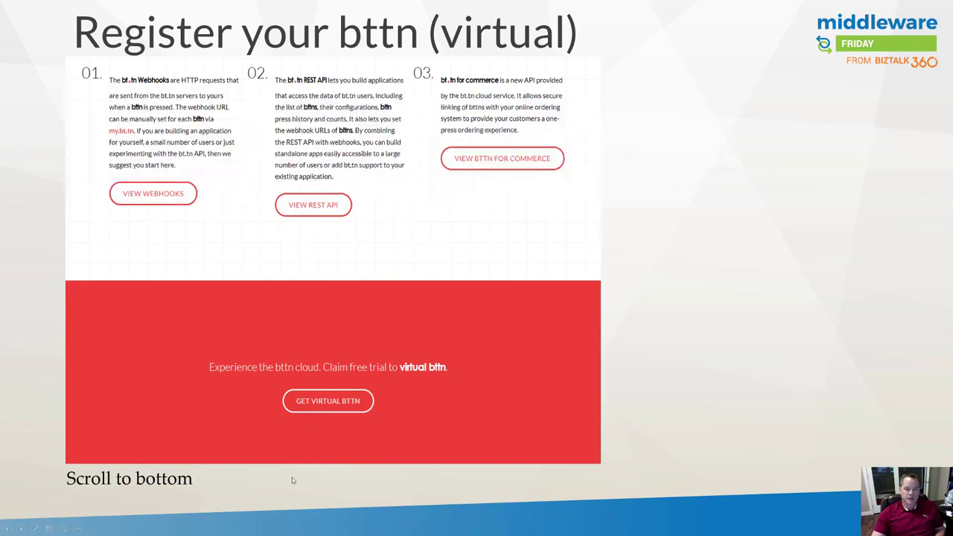
key("Right")
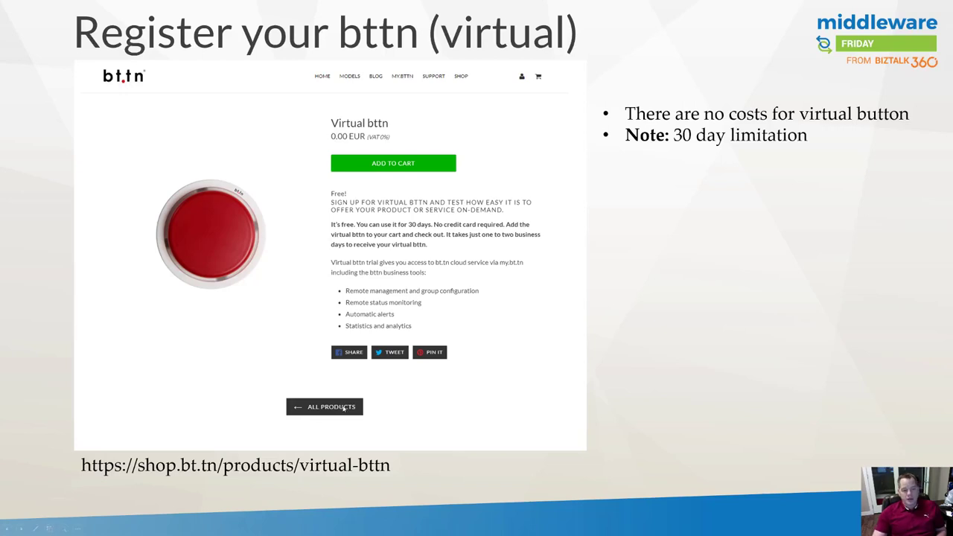
left_click(140, 484)
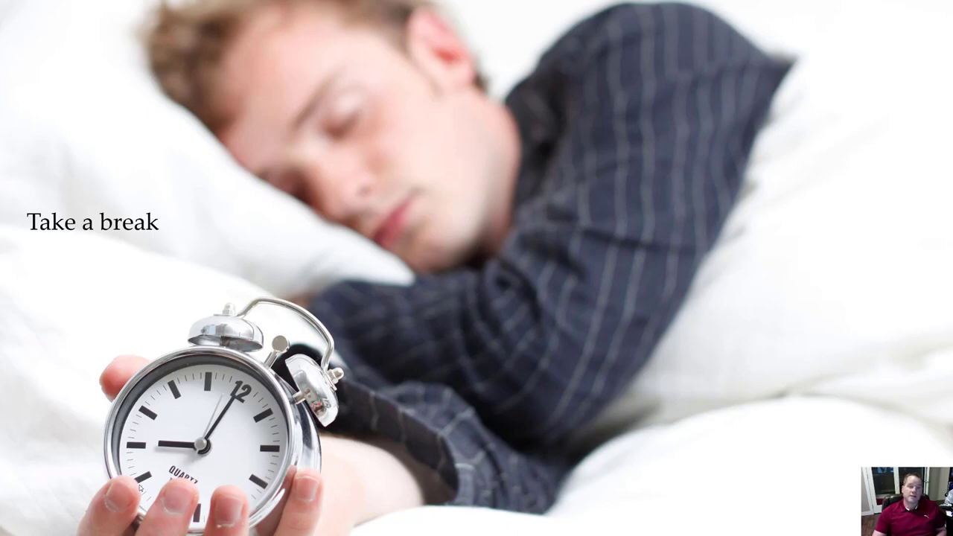
key("Right")
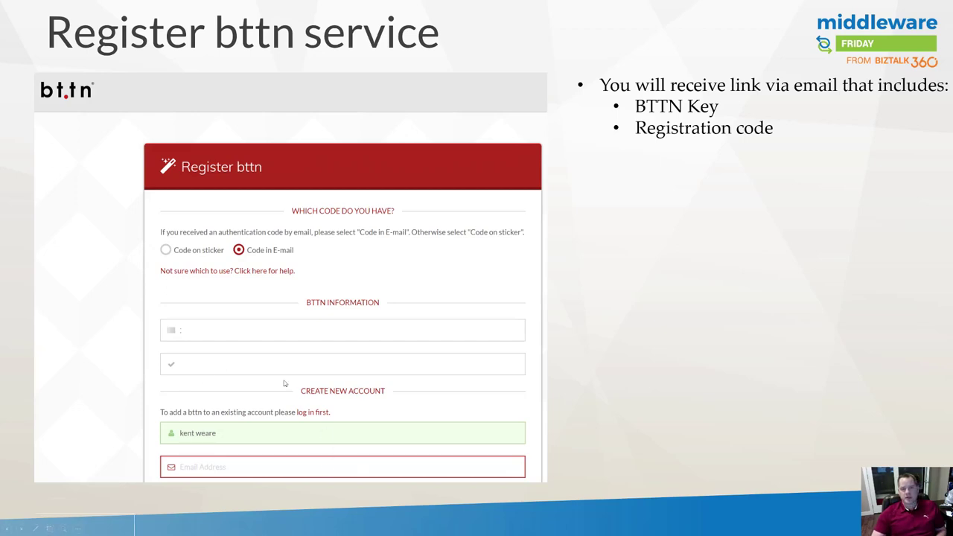
key("Right")
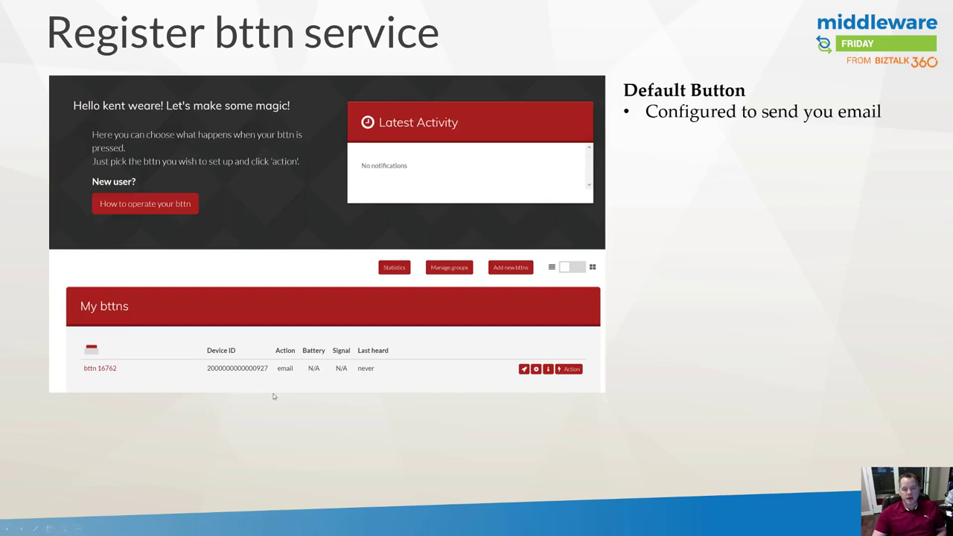
left_click(282, 423)
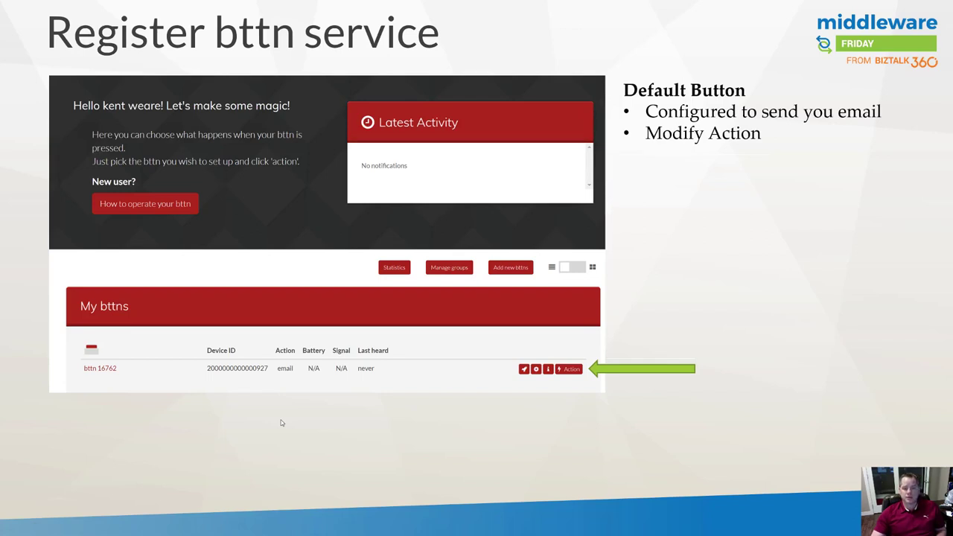
key("Right")
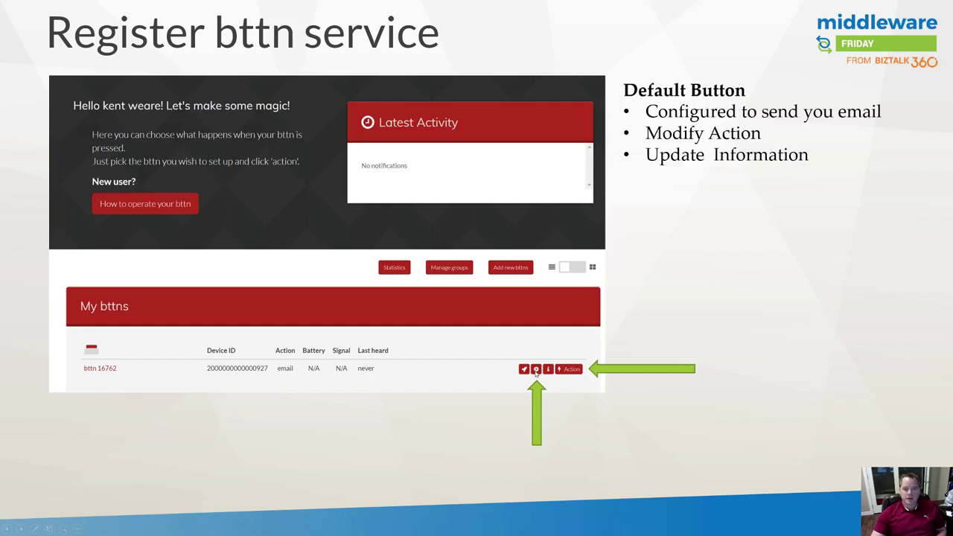
left_click(513, 405)
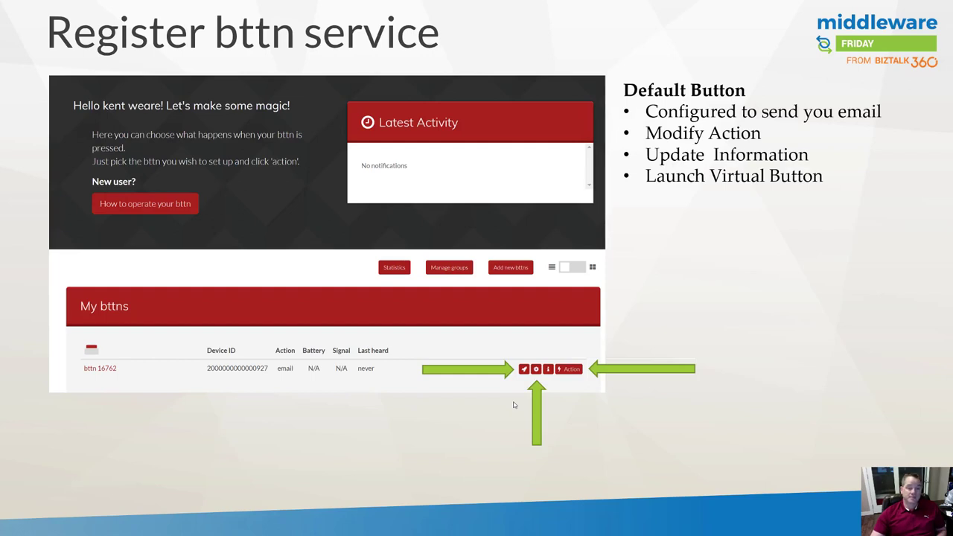
key("Right")
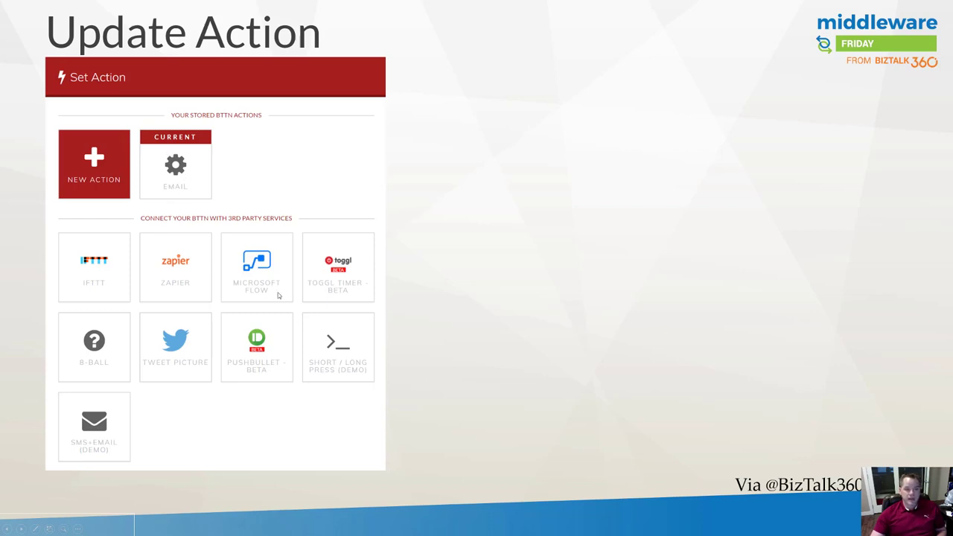
left_click(437, 373)
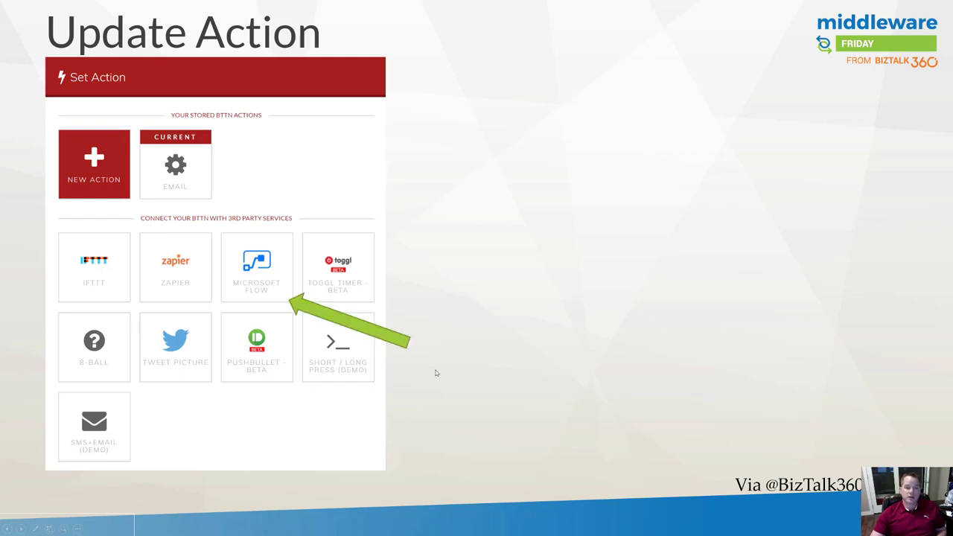
left_click(436, 373)
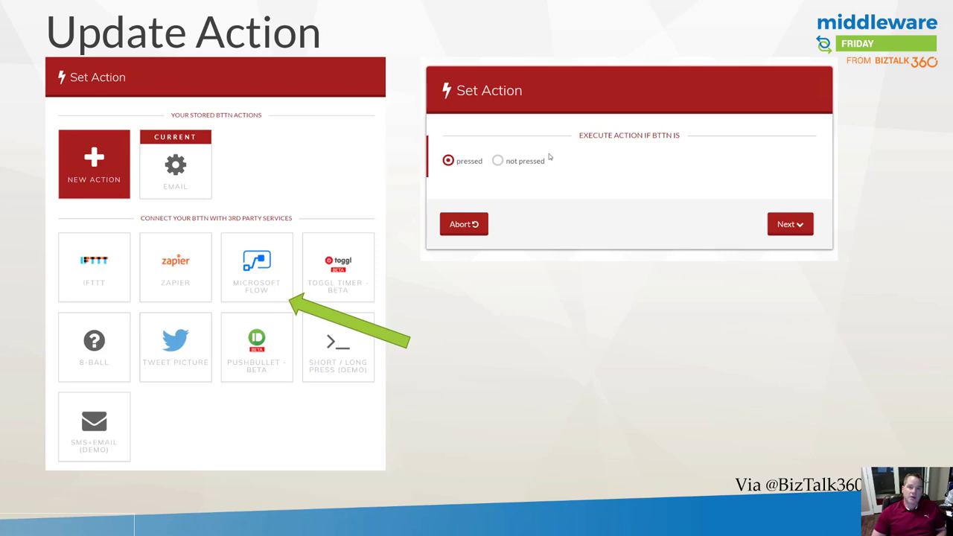
left_click(758, 277)
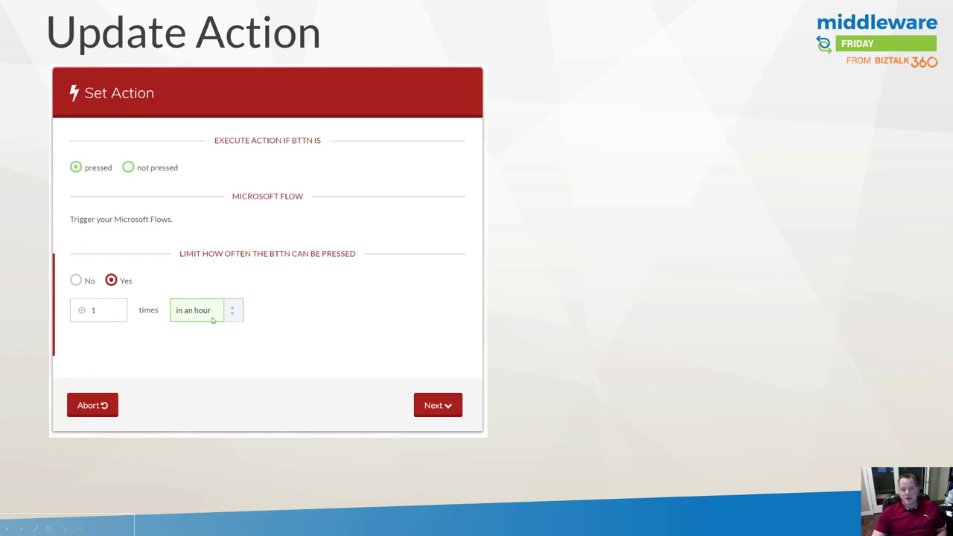
left_click(512, 328)
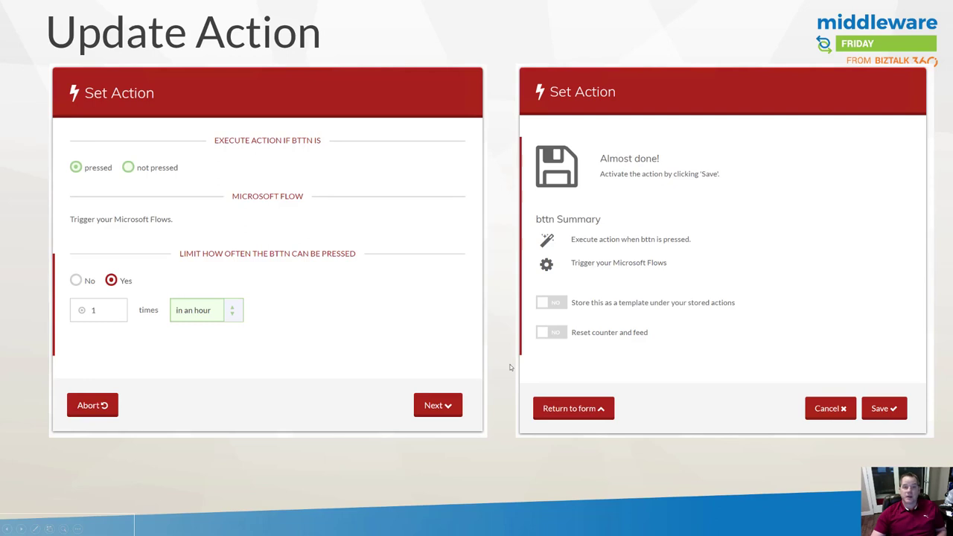
key("Right")
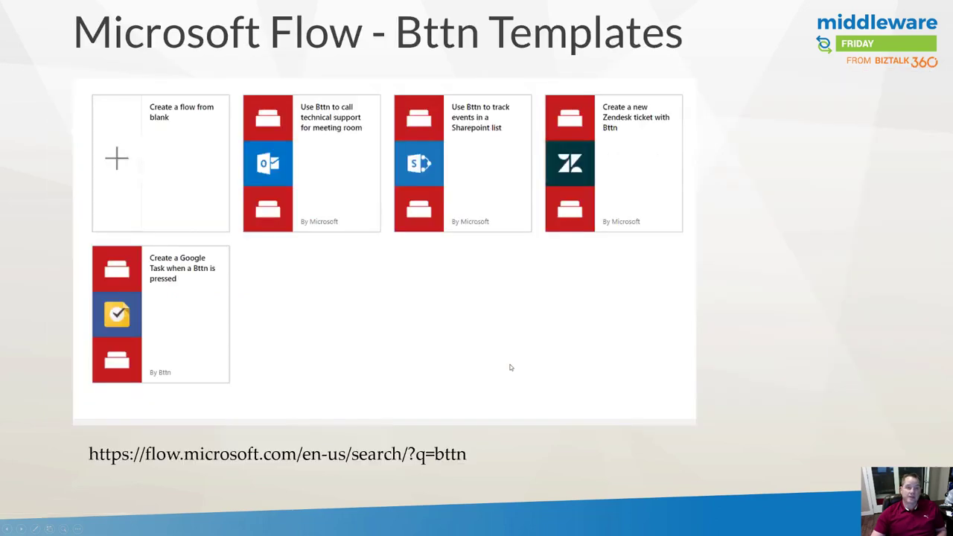
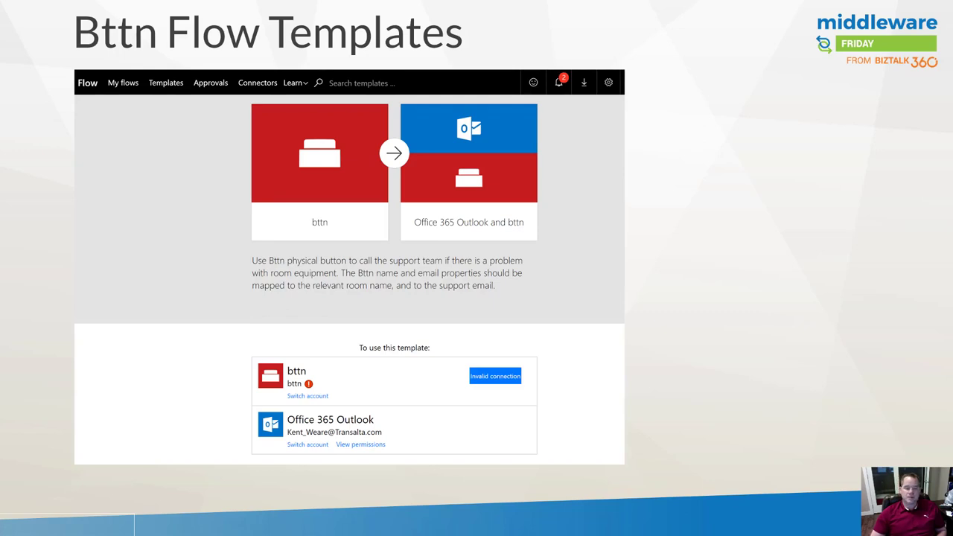
key("Right")
key("Right")
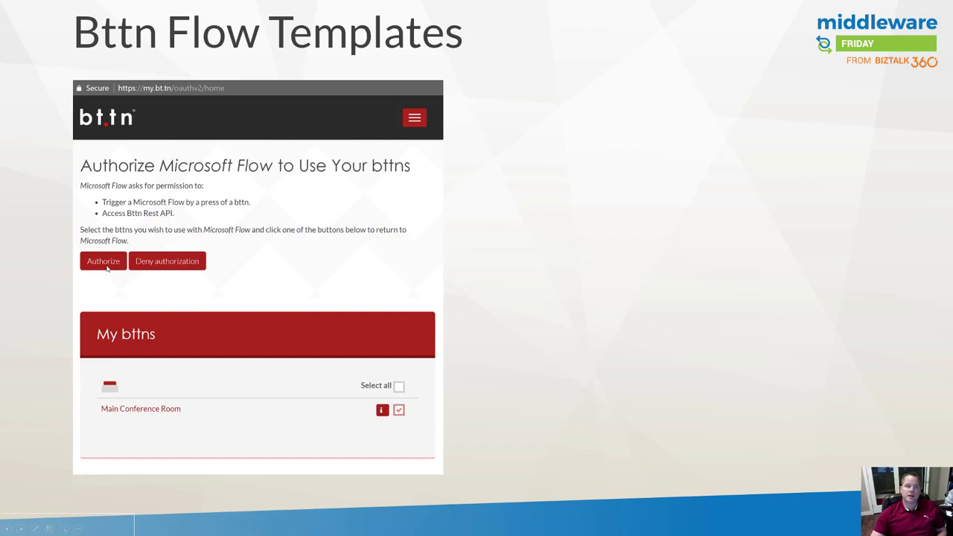
left_click(403, 317)
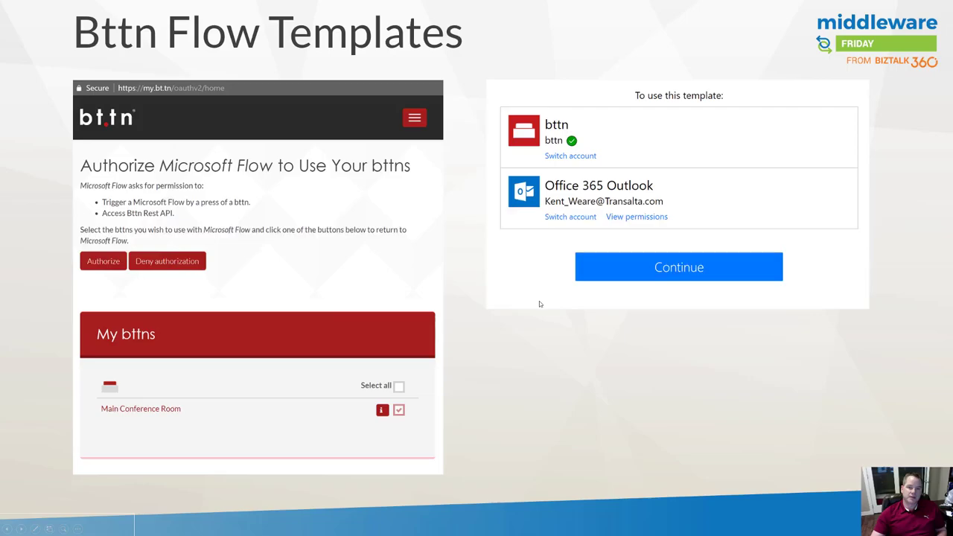
key("Right")
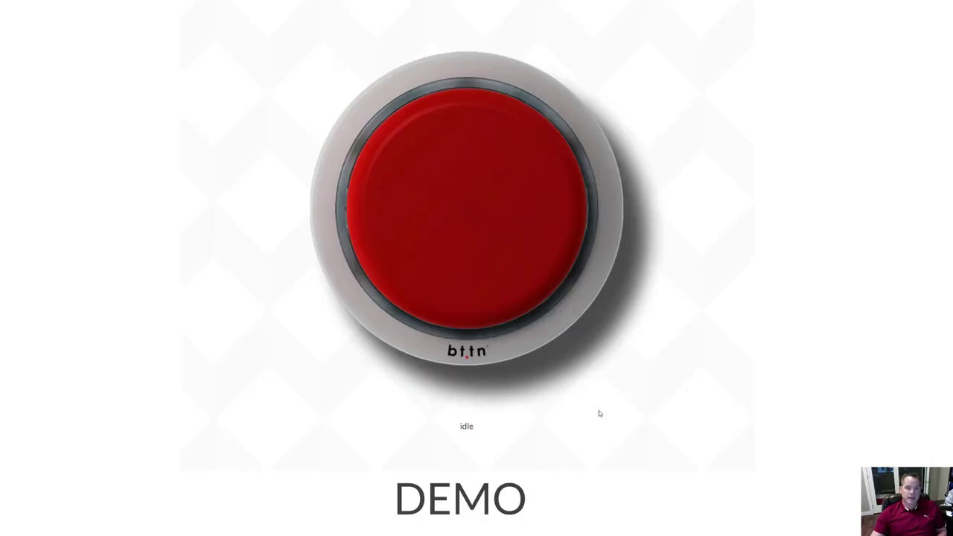
Switch to the my.bt.tn page in the browser, launch the Main Conference Room virtual bttn and trigger it
key("alt+Tab")
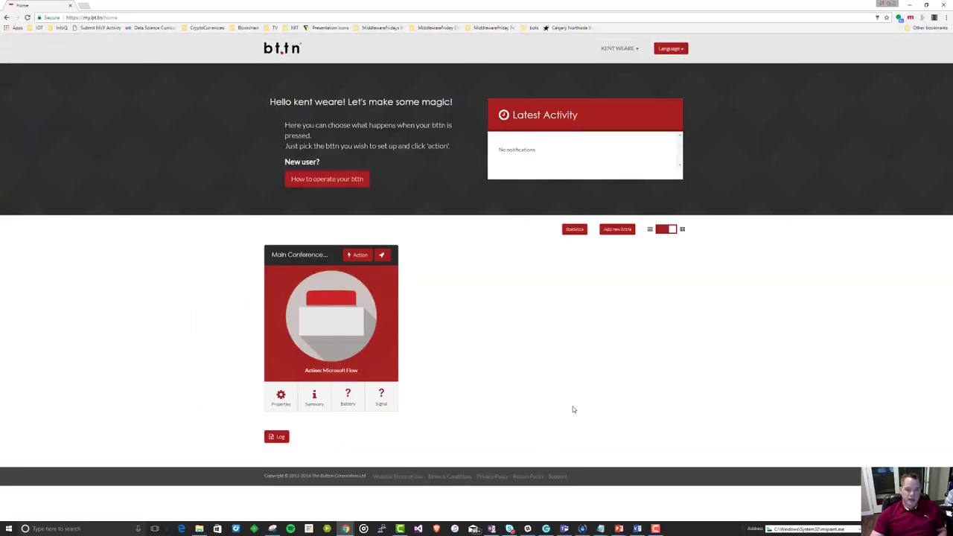
left_click(383, 257)
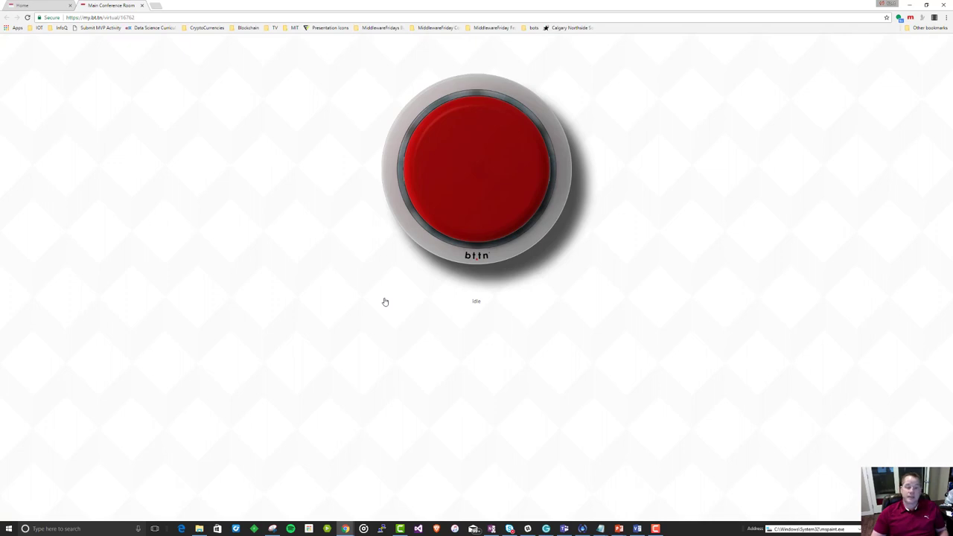
left_click(446, 159)
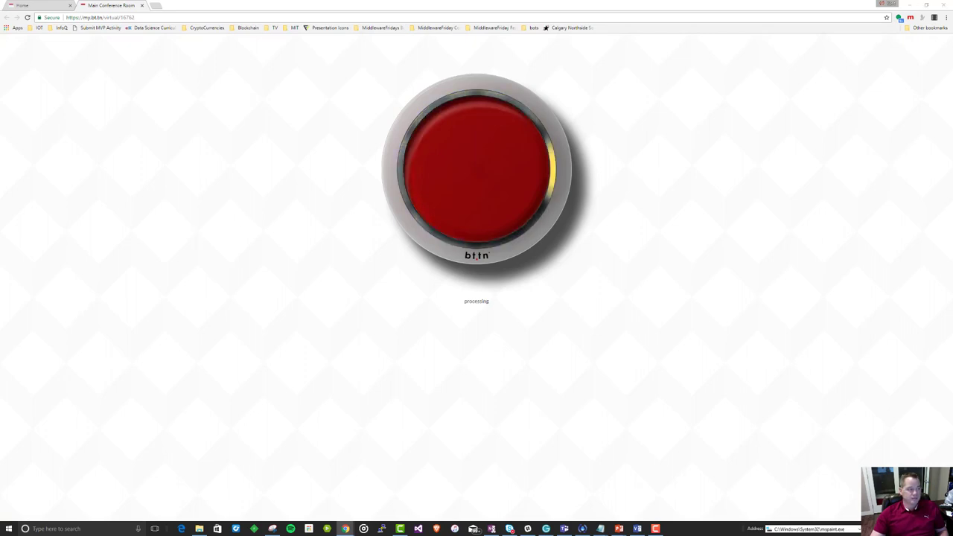
Acknowledge the equipment malfunction request in the ServiceNow ticket email for Main Conference Room and close the email window
left_click_drag(316, 99, 211, 132)
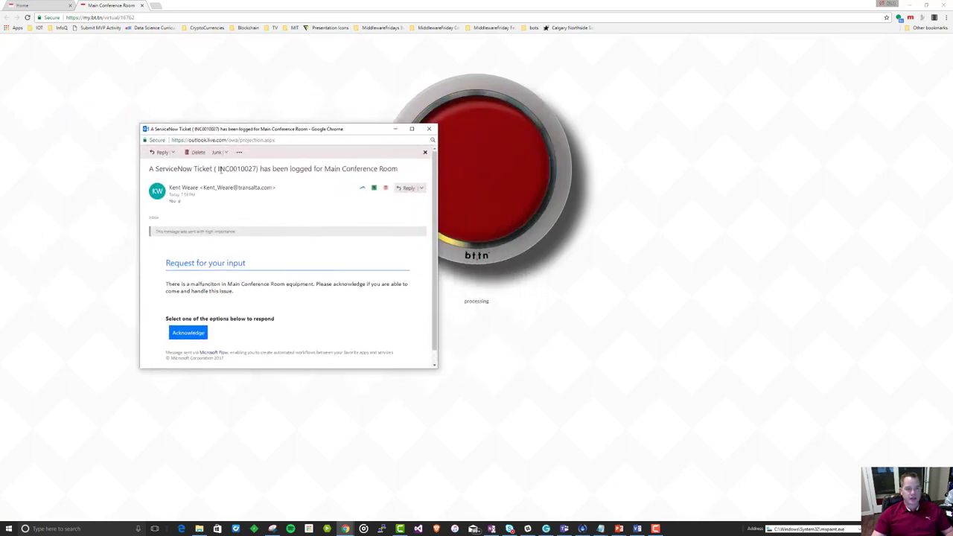
left_click_drag(257, 169, 251, 169)
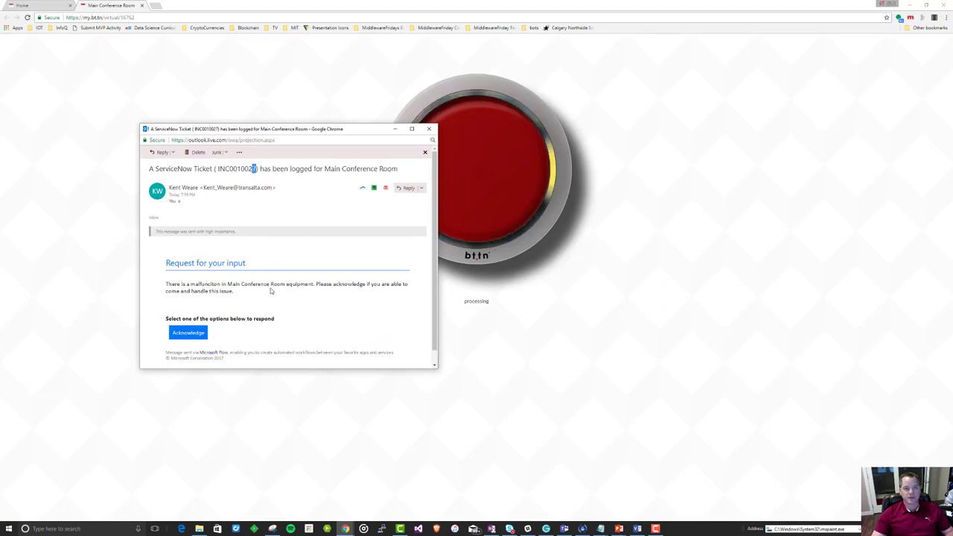
scroll(270, 291, "down", 1)
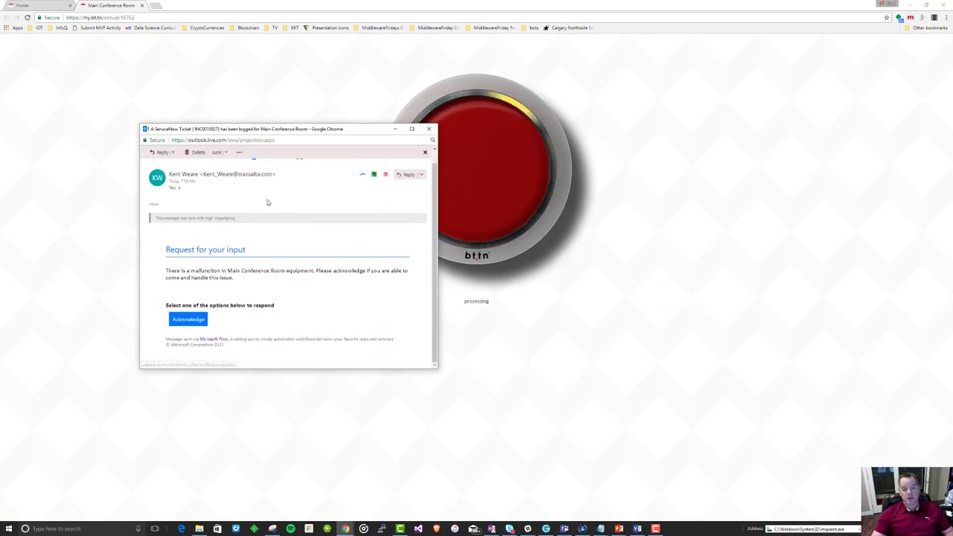
left_click(192, 322)
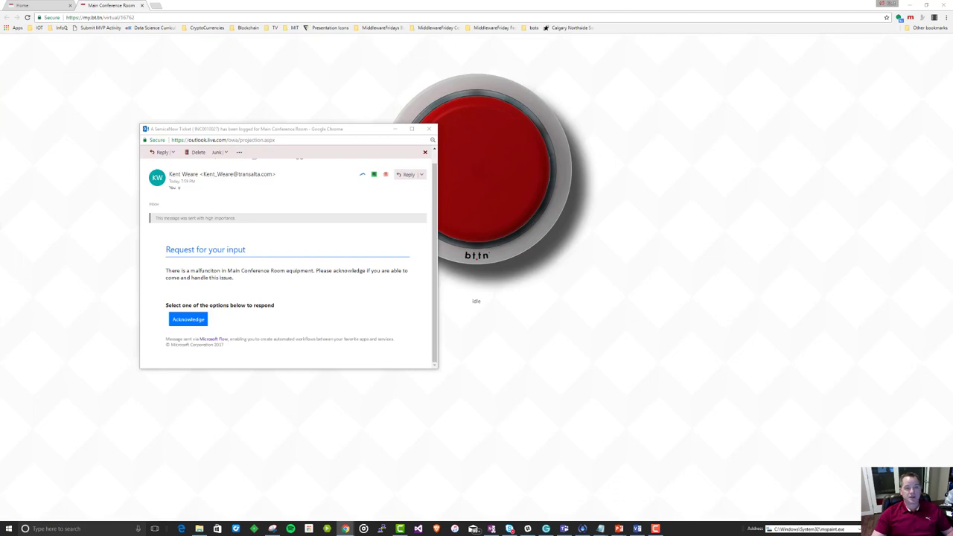
left_click_drag(315, 131, 273, 131)
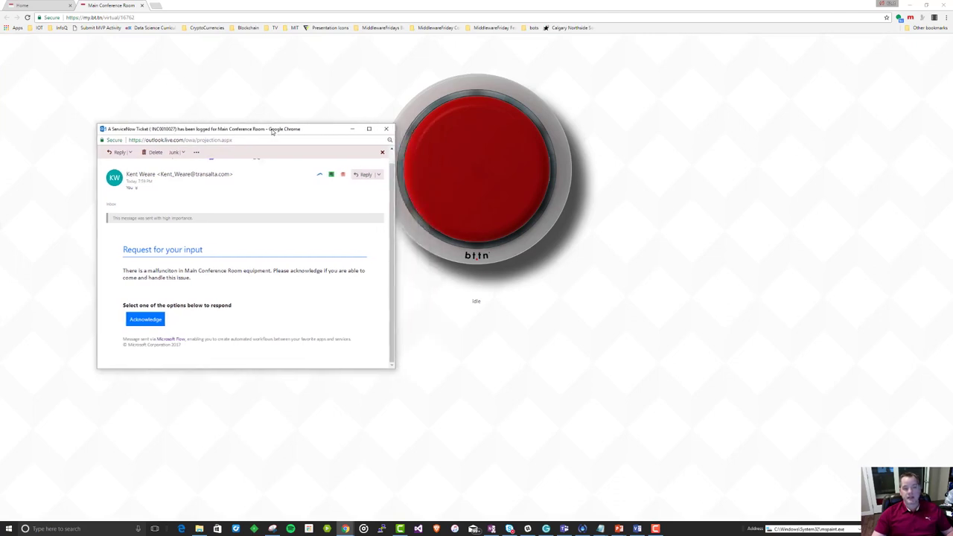
left_click(386, 129)
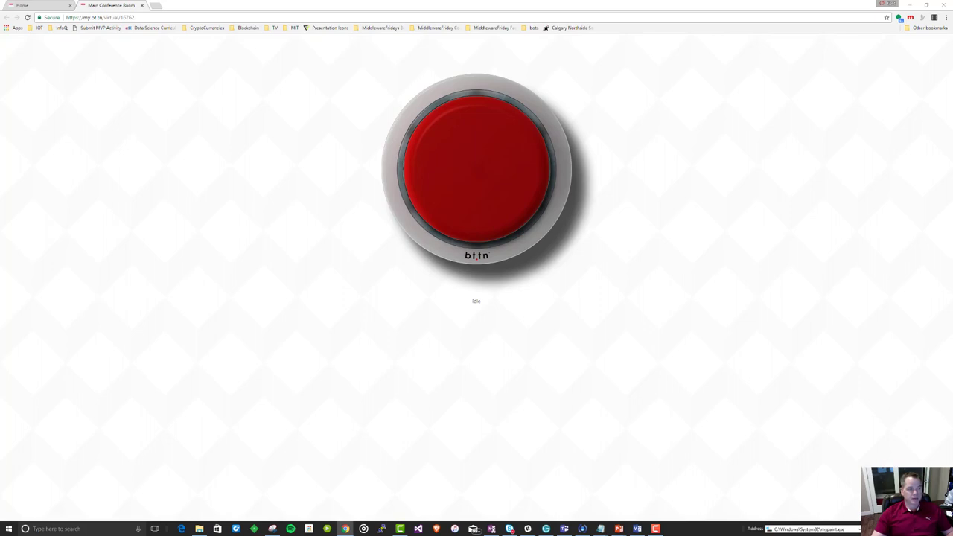
Switch to Microsoft Flow and open the Conference Room Bttn Integration with ServiceNow flow for editing
left_click(23, 5)
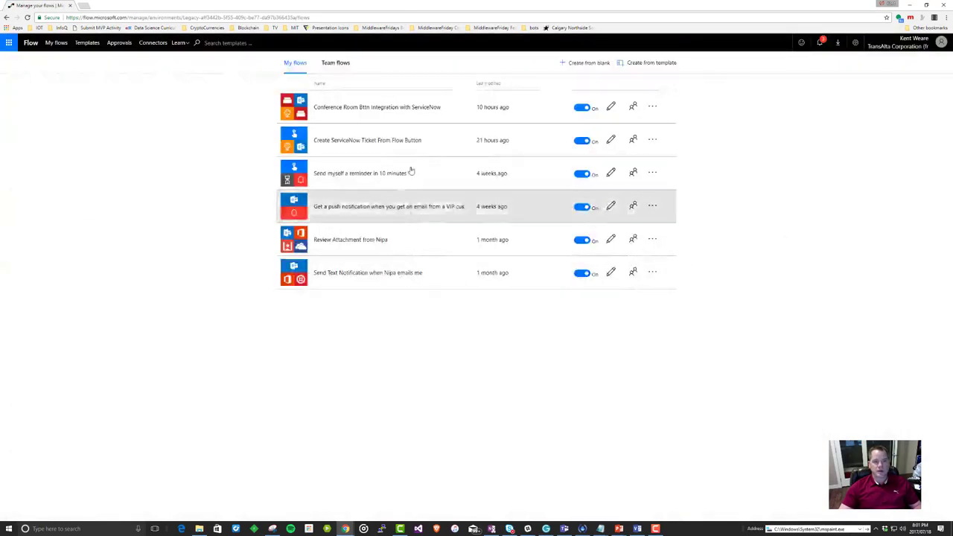
left_click(377, 108)
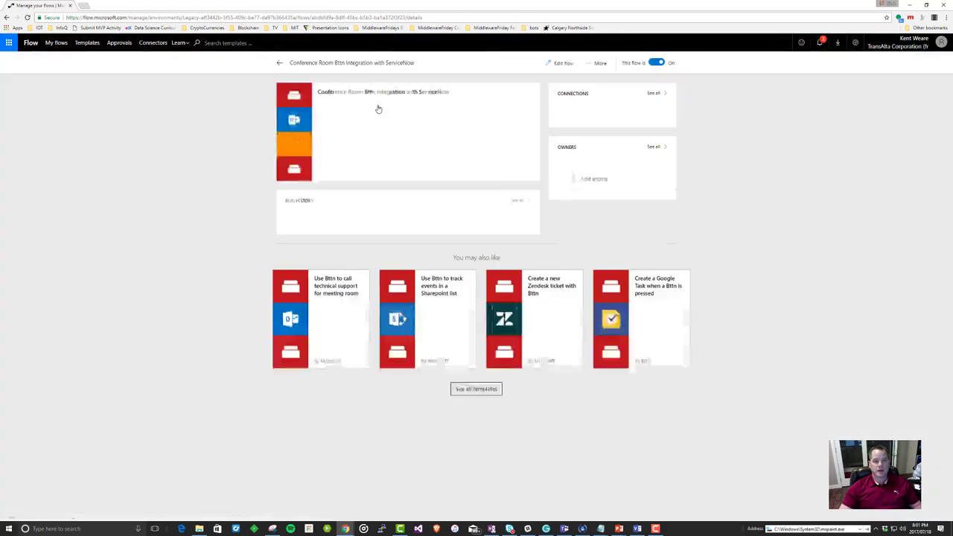
left_click(564, 64)
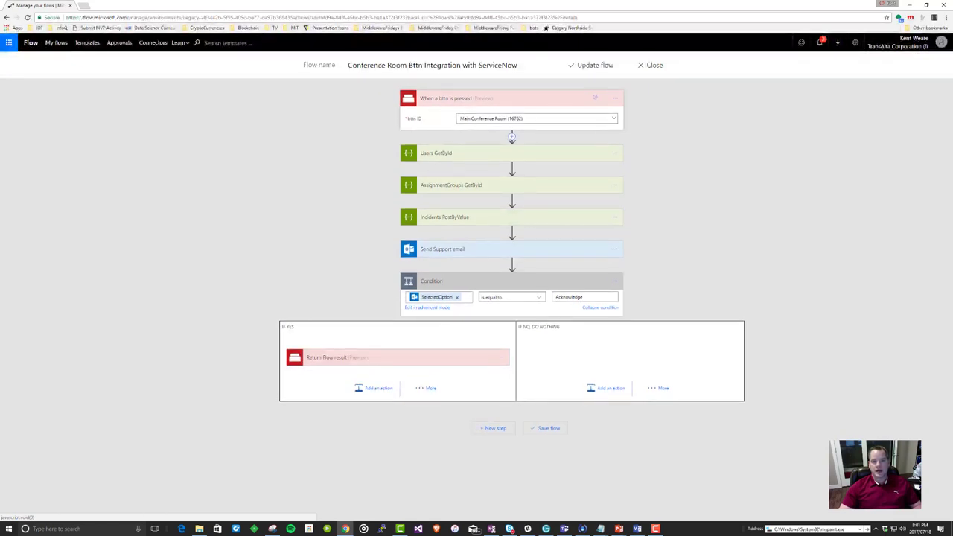
Check the trigger's bttn ID options, keeping Main Conference Room, and expand the Users GetById and Incidents PostByValue actions
left_click(614, 120)
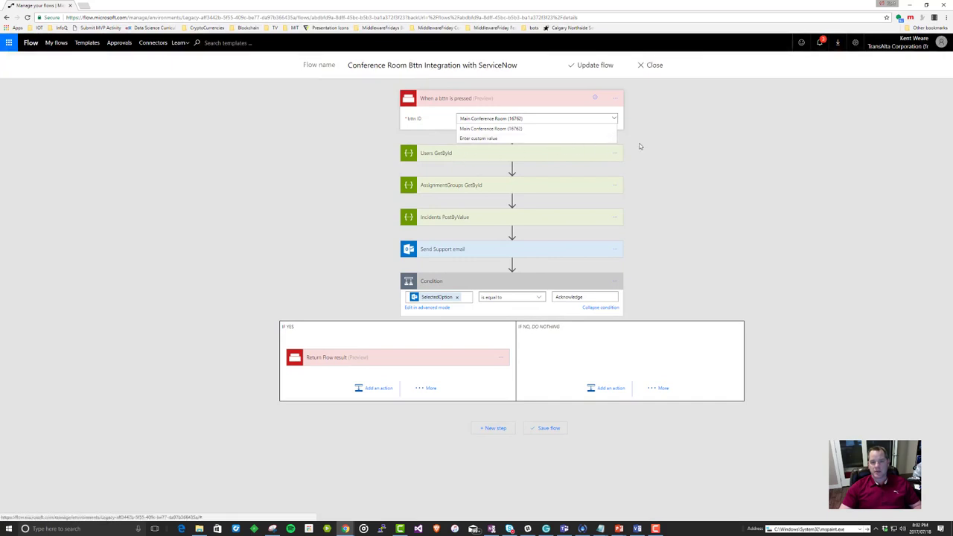
left_click(502, 129)
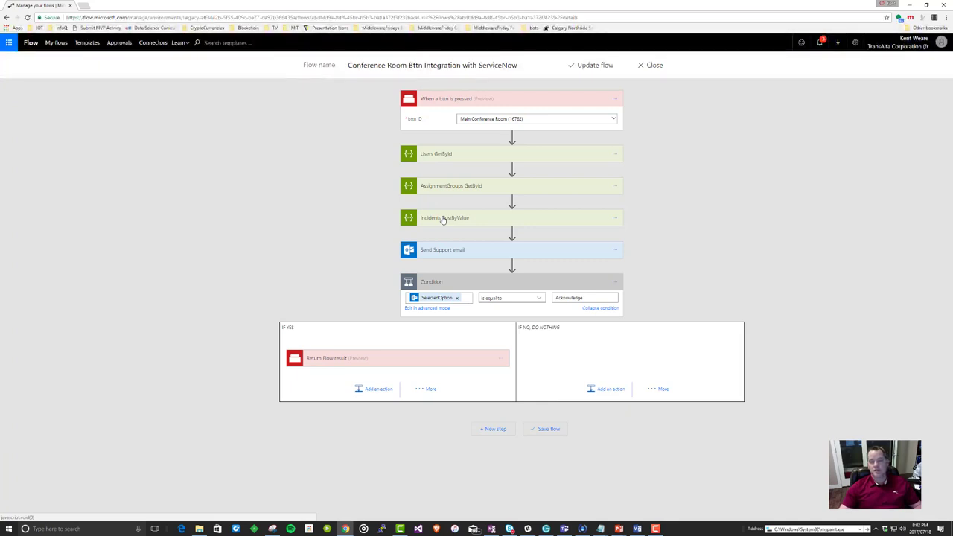
left_click(445, 158)
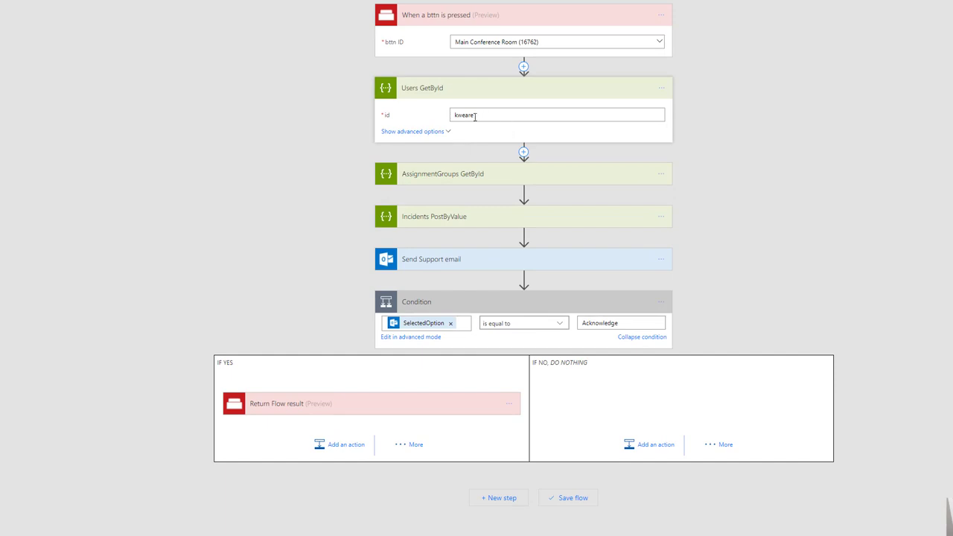
left_click(447, 218)
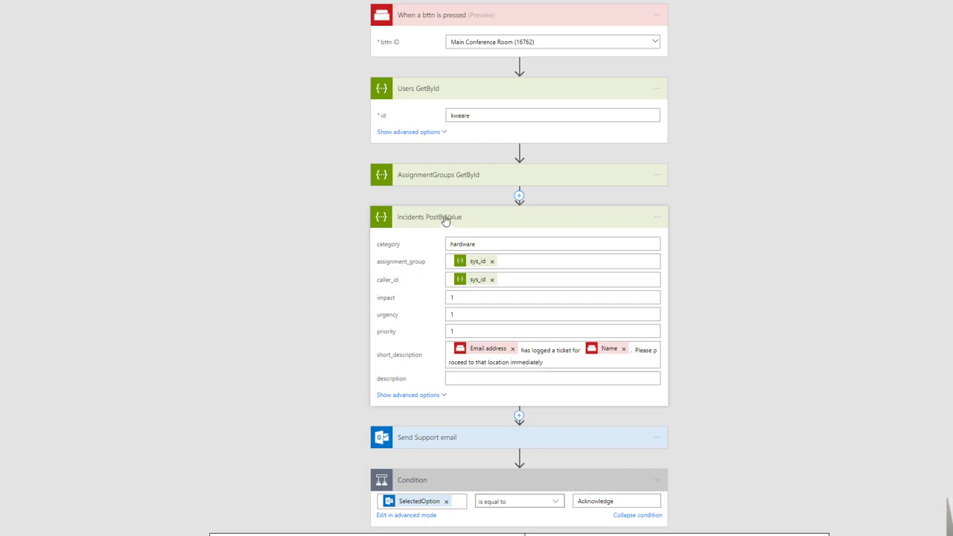
Expand the AssignmentGroups GetById action and review its id alongside the Incidents PostByValue field mappings
left_click(442, 179)
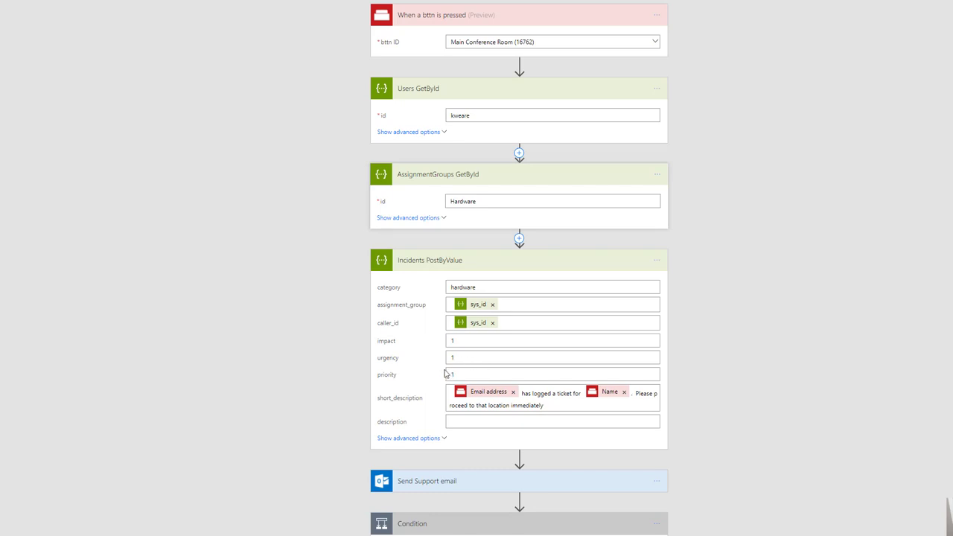
scroll(417, 379, "down", 1)
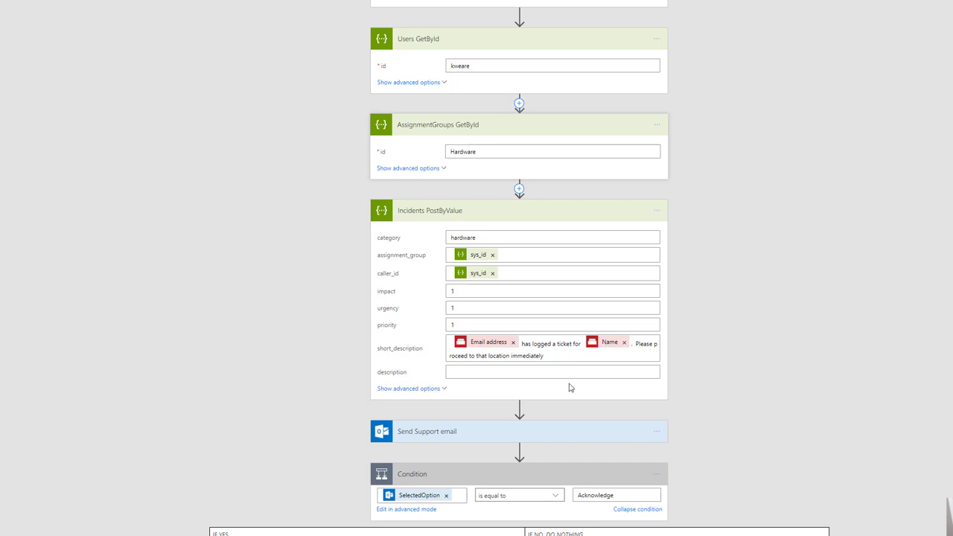
scroll(571, 387, "down", 1)
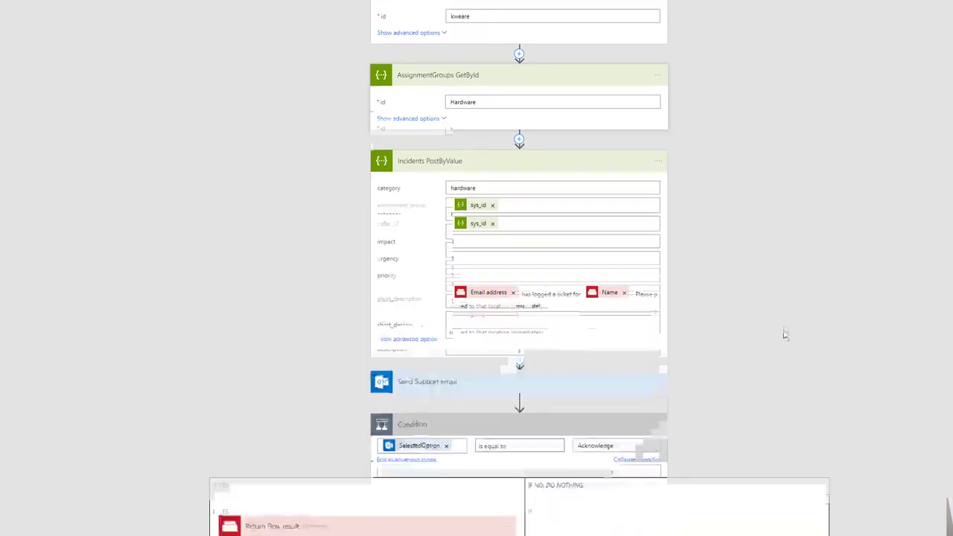
Expand the Send Support email action and review its recipient, subject and user options, along with the Condition below it
left_click(427, 385)
scroll(321, 393, "down", 2)
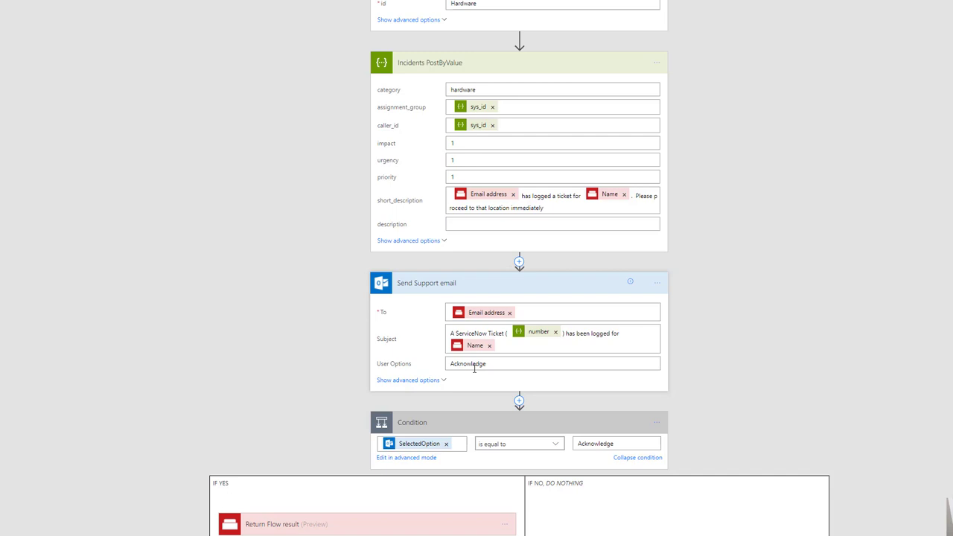
scroll(469, 354, "down", 1)
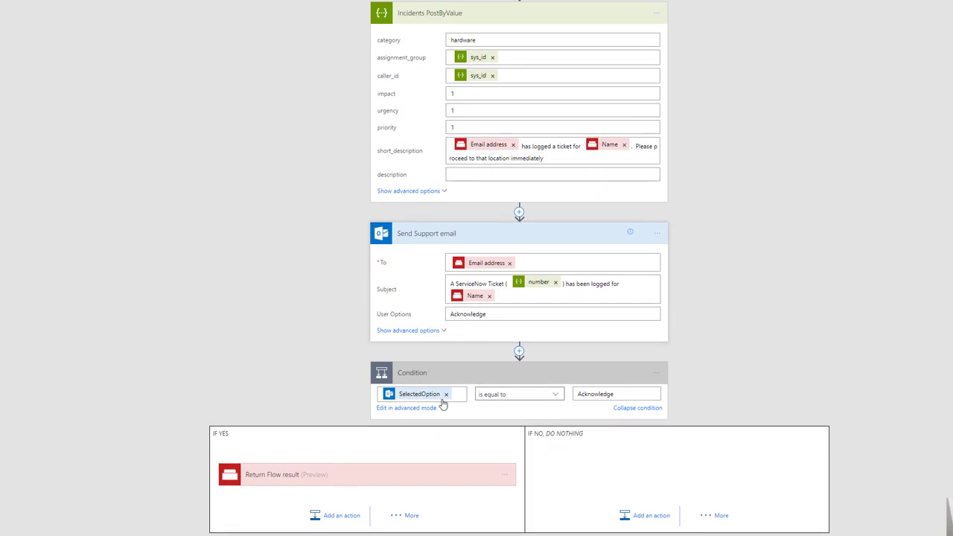
scroll(417, 399, "down", 1)
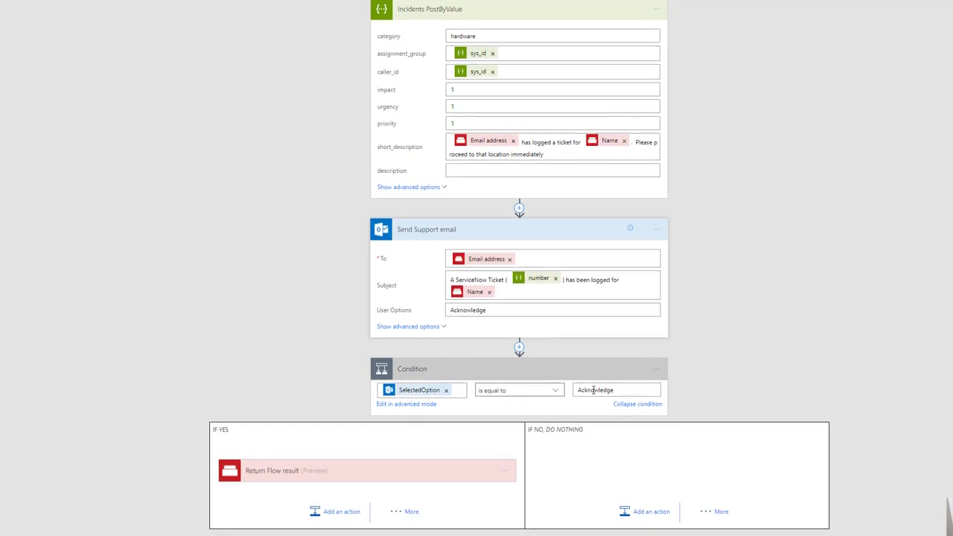
Expand the Return Flow result action in the If yes branch and check the Flow Result options, keeping Positive
left_click(270, 470)
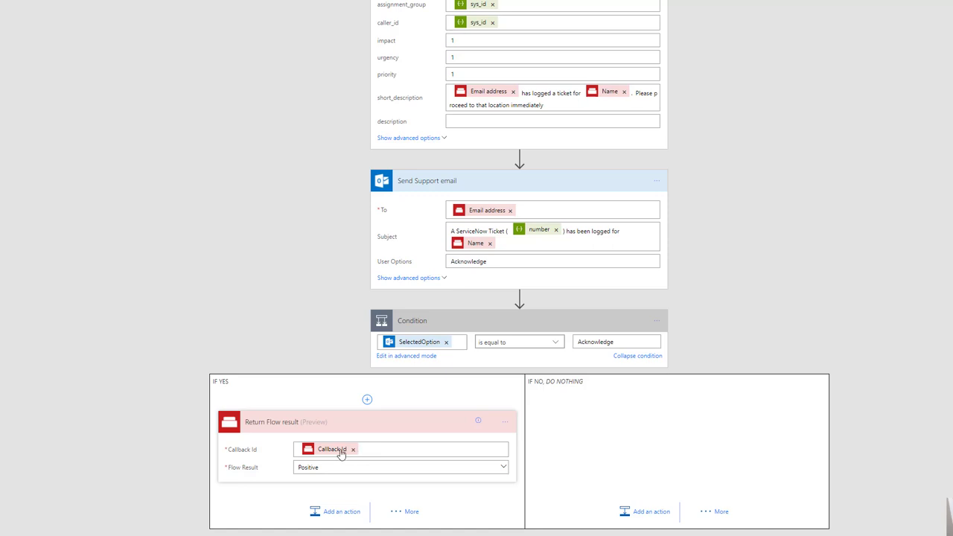
left_click(504, 471)
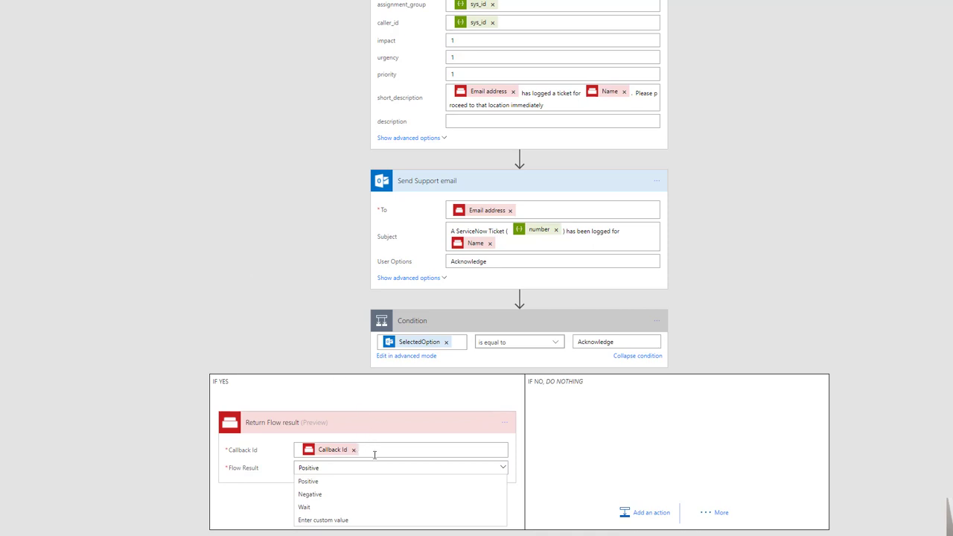
left_click(504, 474)
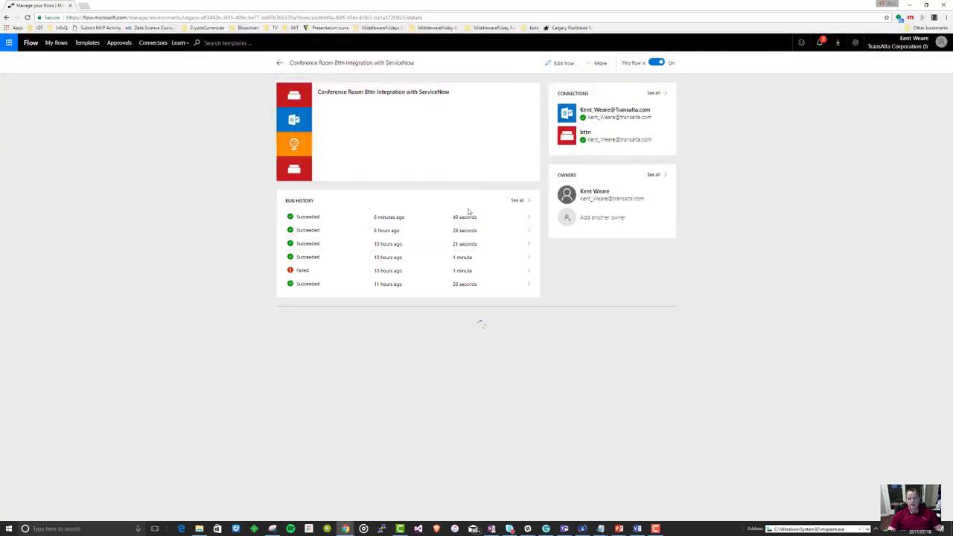
Open the flow's full run history, examine the most recent run's action results, and leave the run details
left_click(517, 202)
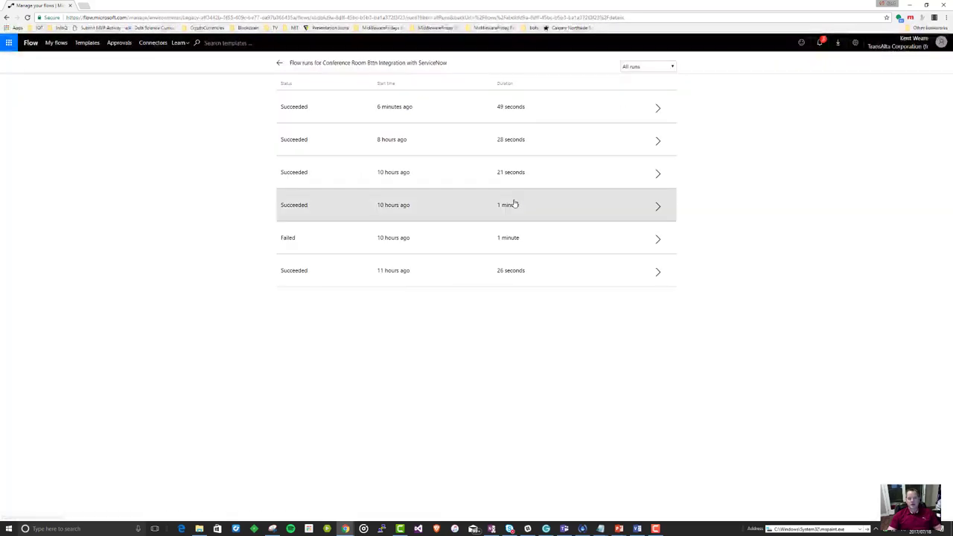
left_click(388, 112)
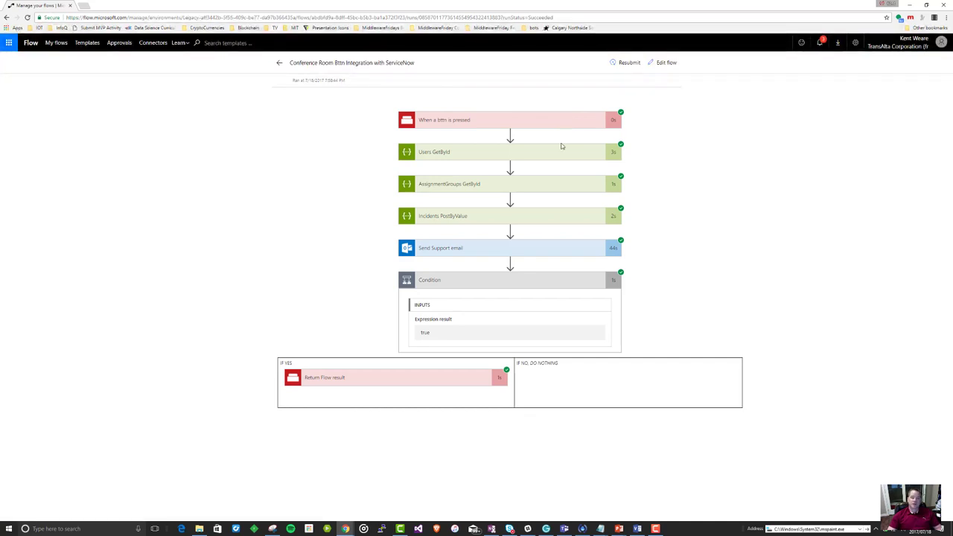
left_click(279, 65)
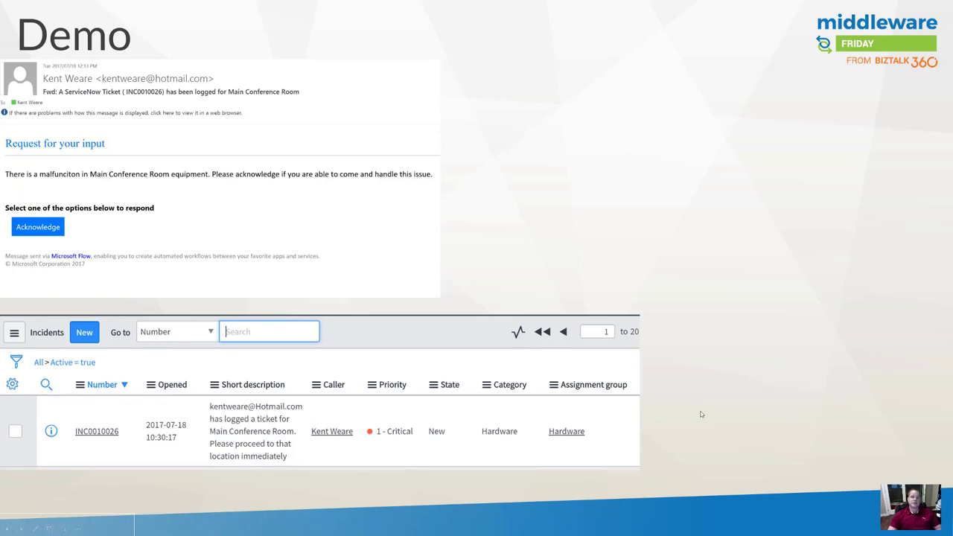
key("Right")
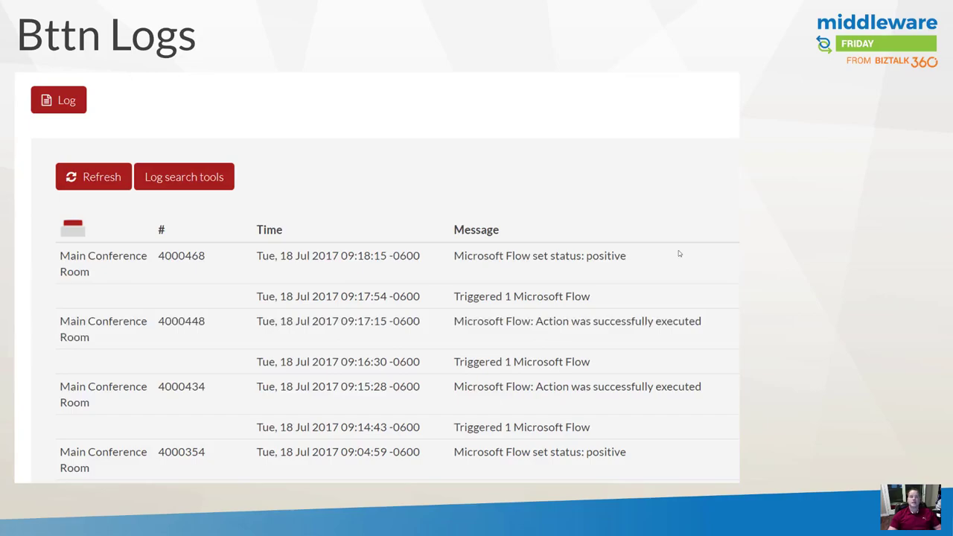
left_click(650, 303)
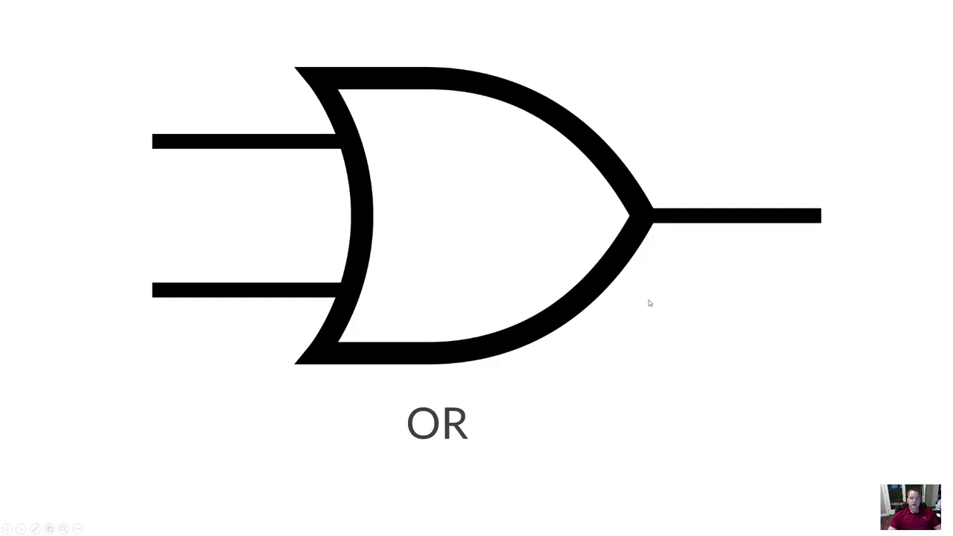